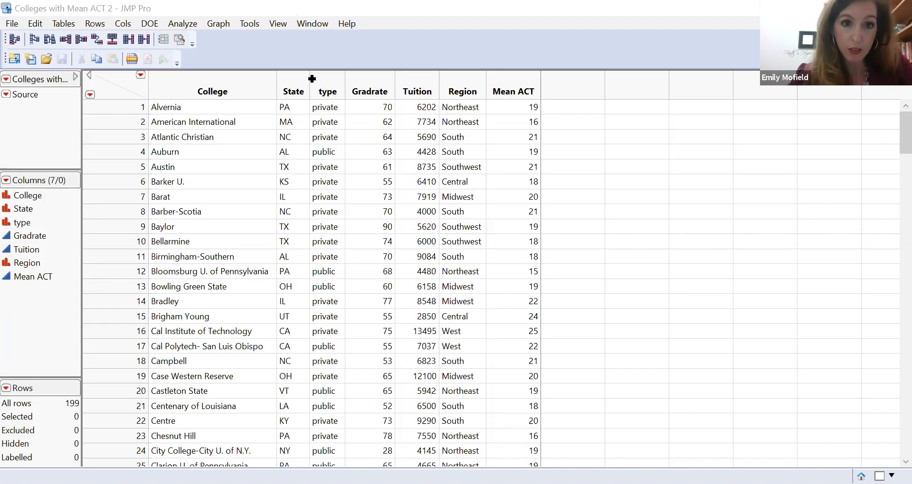
Add two new columns named Private and Public after the Mean ACT column
click(322, 93)
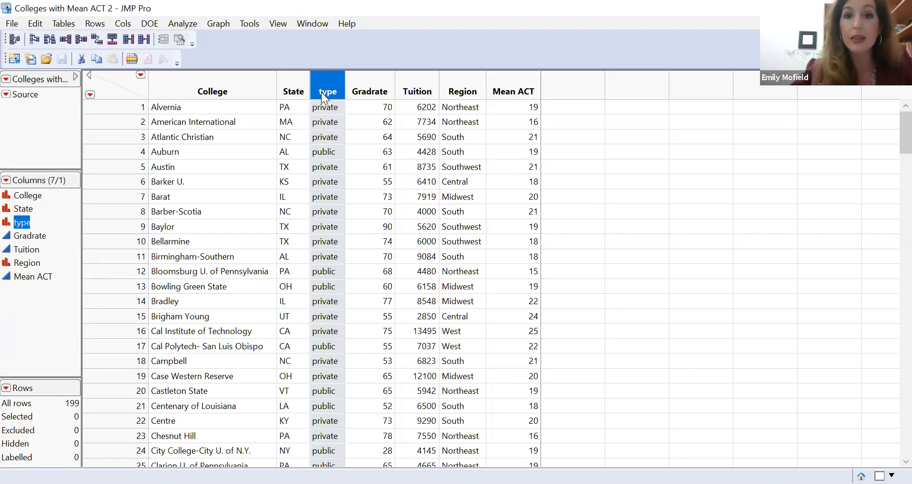
double_click(575, 86)
text(Private)
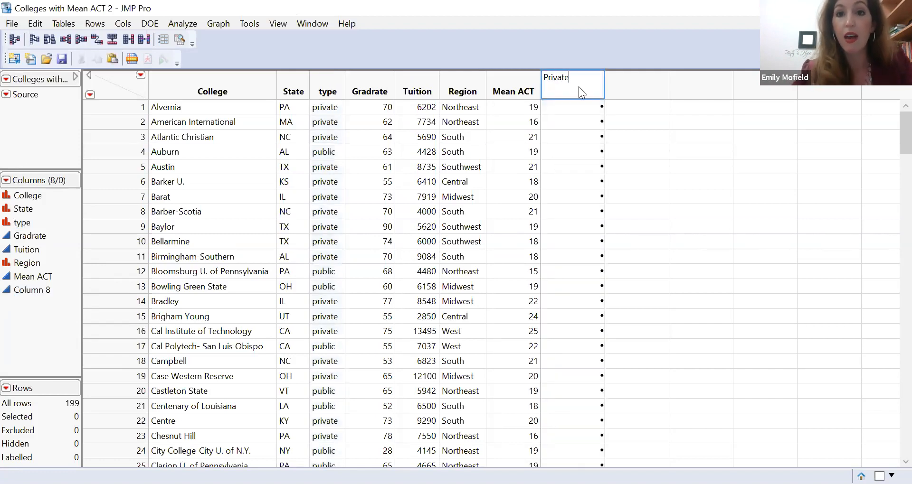
key(Return)
click(631, 89)
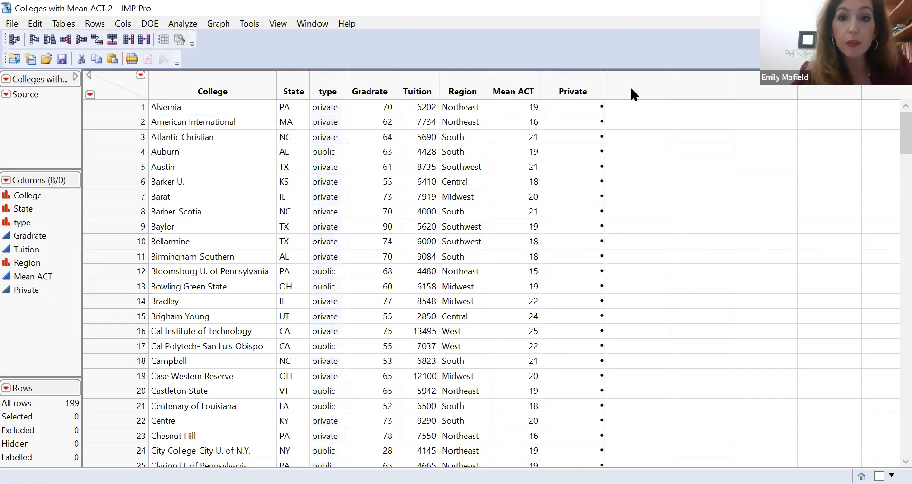
double_click(630, 90)
text(Publ)
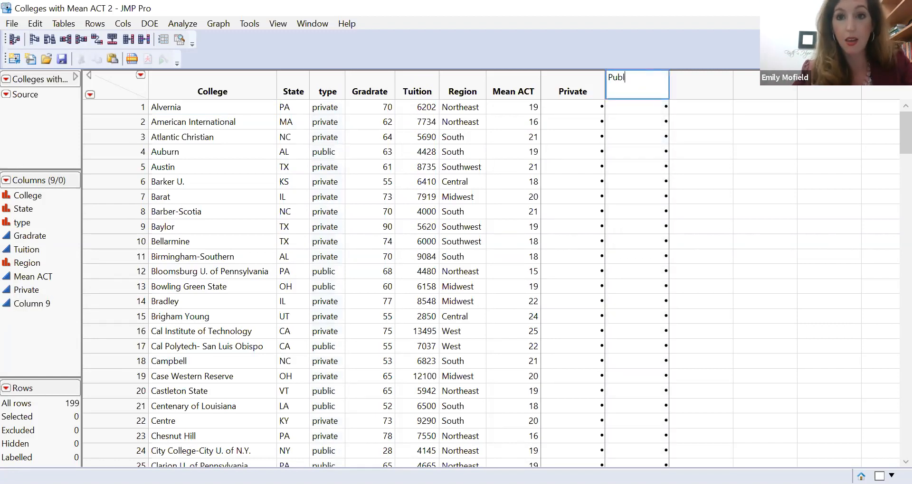
text(ic)
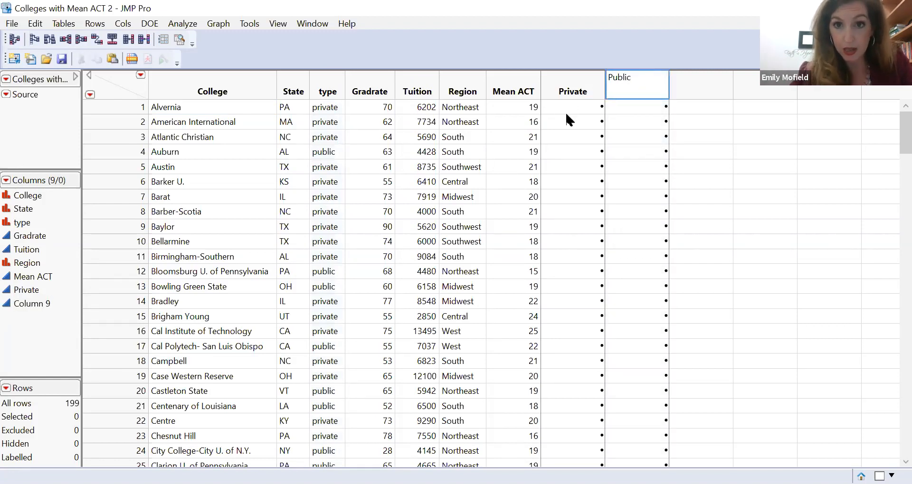
click(579, 111)
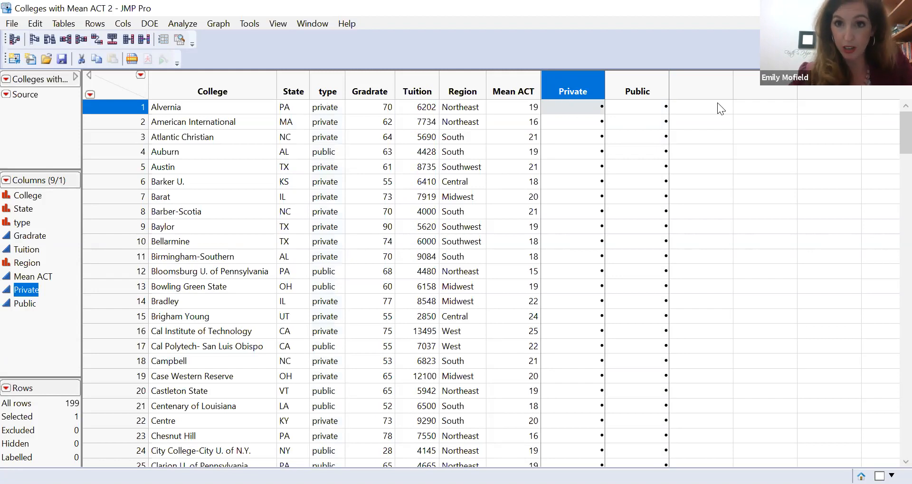
Delete the Private and Public columns from the data table
ctrl+click(644, 91)
right_click(644, 90)
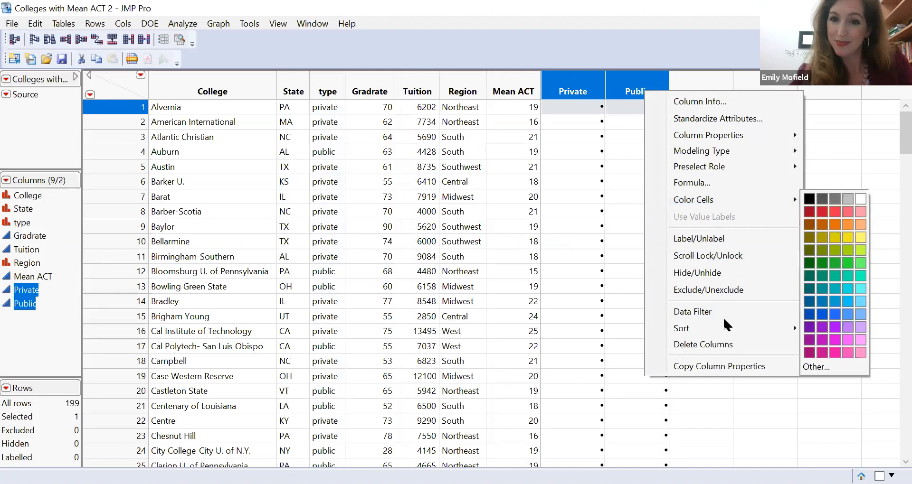
click(723, 344)
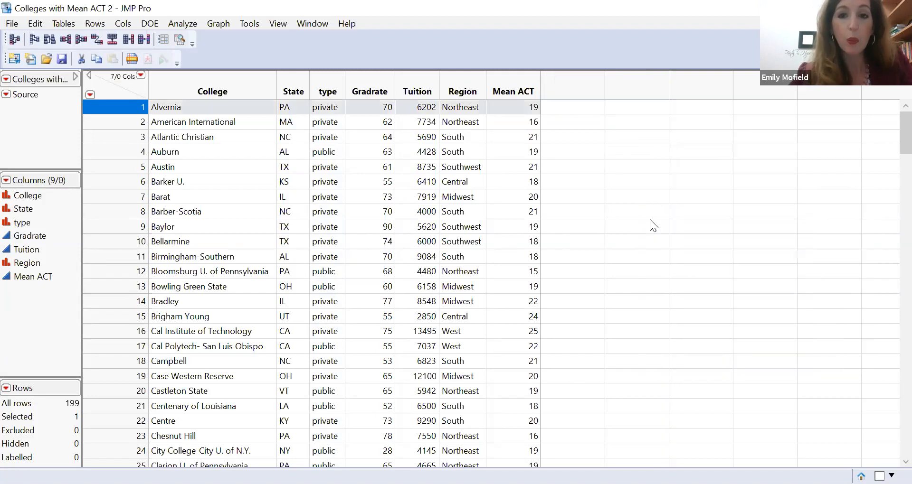
Run a Distribution of Gradrate grouped by type, review the private and public reports, and close the report window
click(192, 24)
click(210, 40)
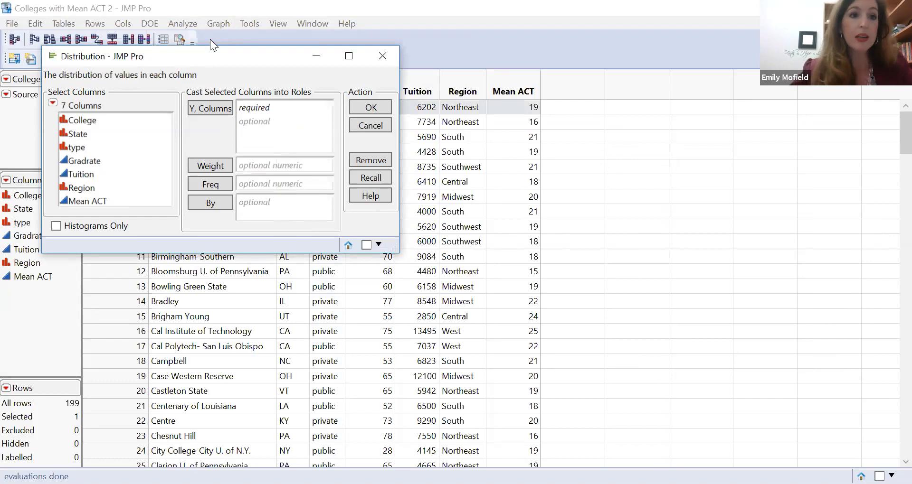
click(98, 163)
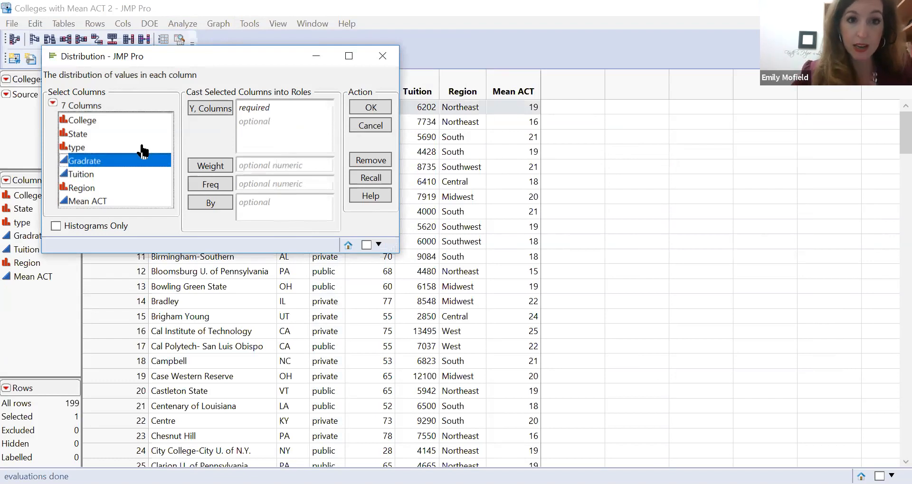
drag(142, 145, 275, 131)
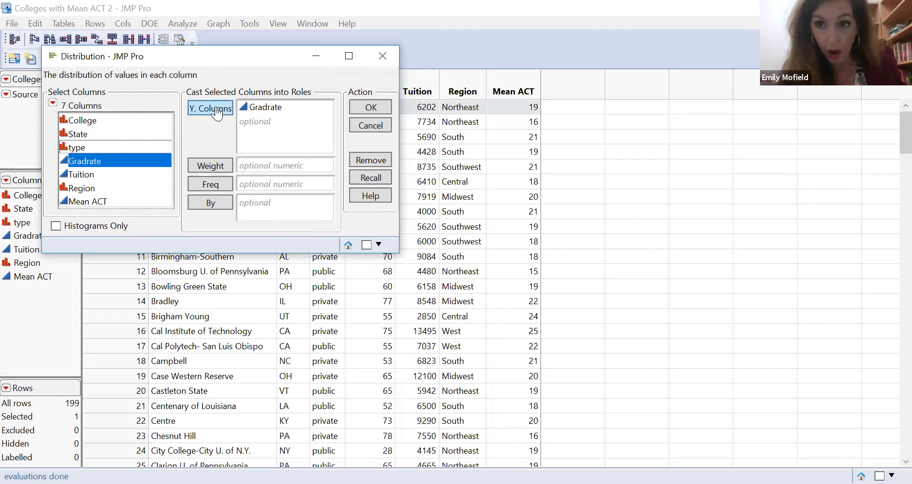
click(101, 148)
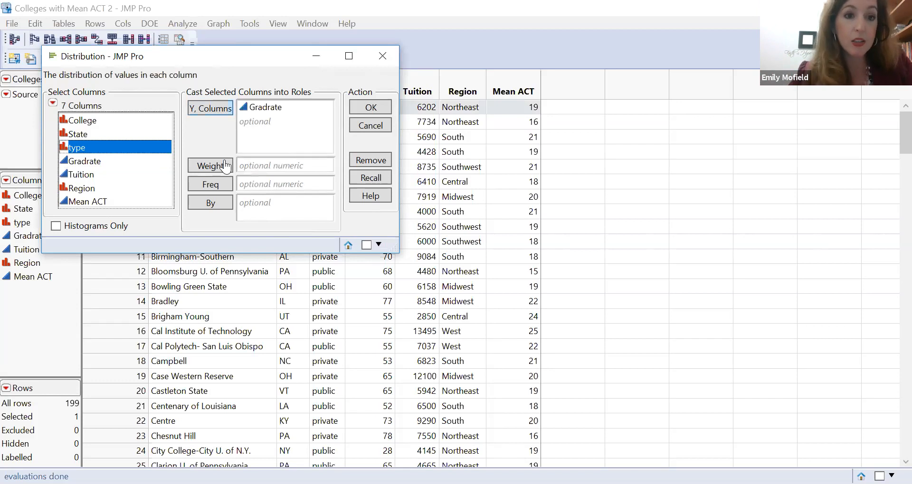
click(262, 214)
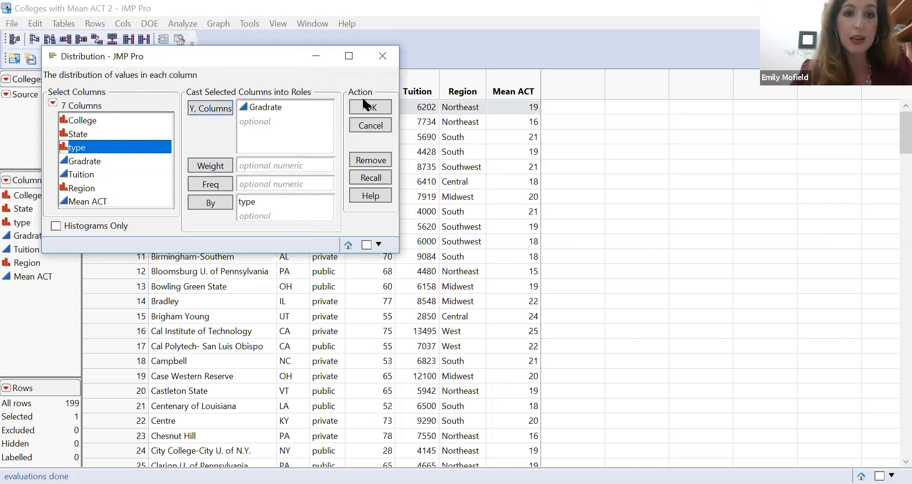
click(373, 110)
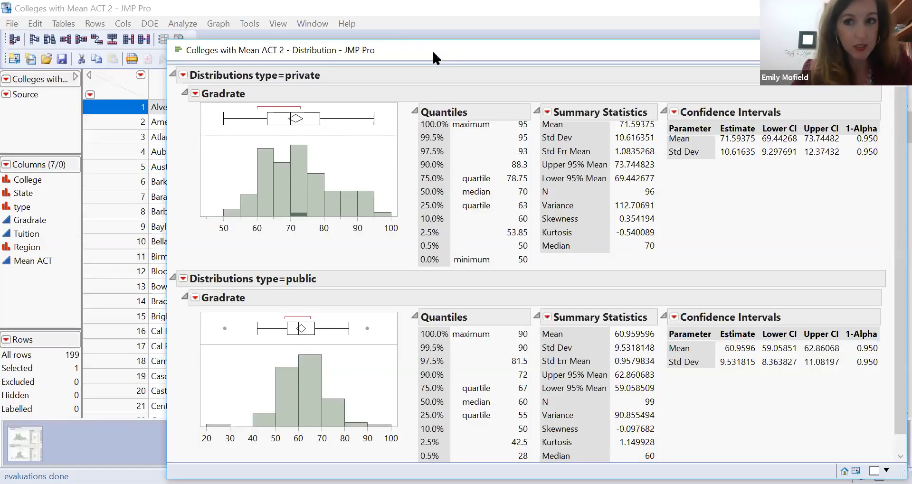
drag(433, 52, 362, 20)
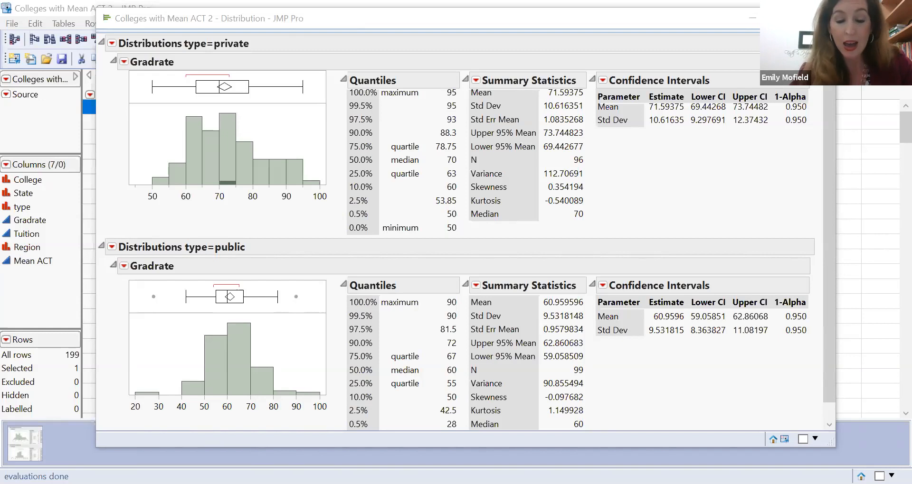
click(818, 18)
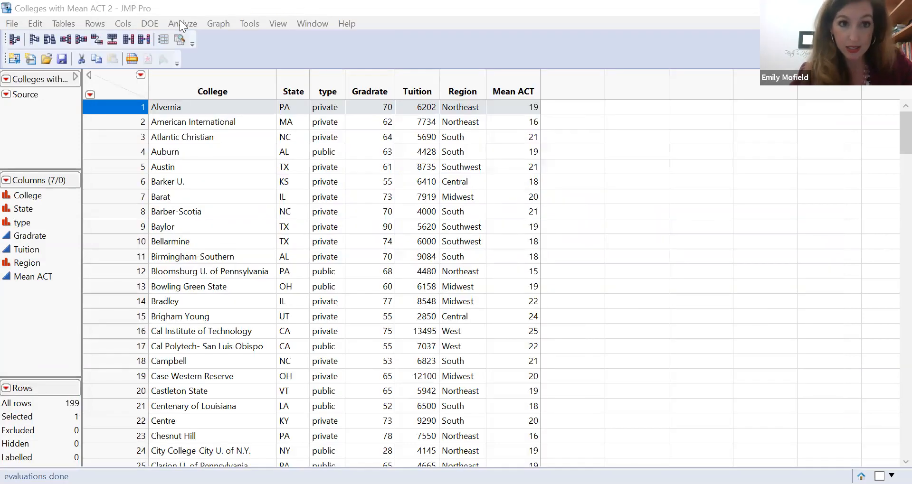
Run a Fit Y by X analysis with Gradrate as the Y response and type as the X factor
click(180, 22)
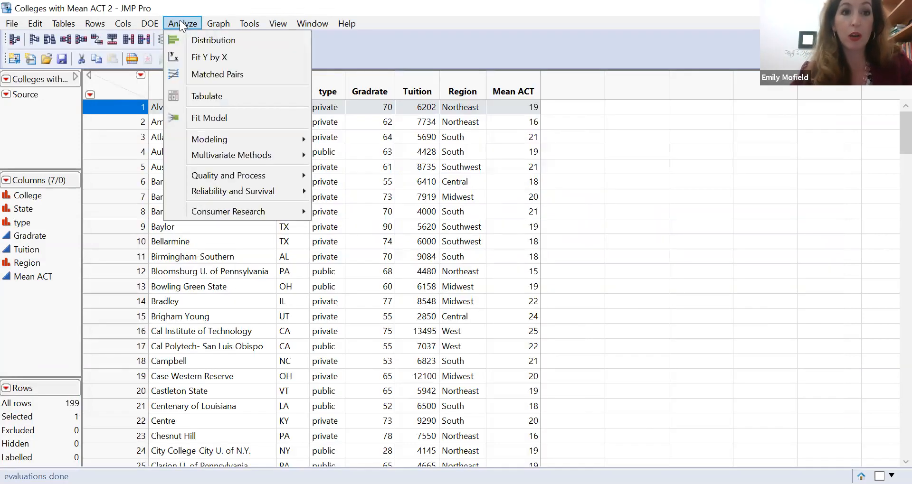
click(210, 59)
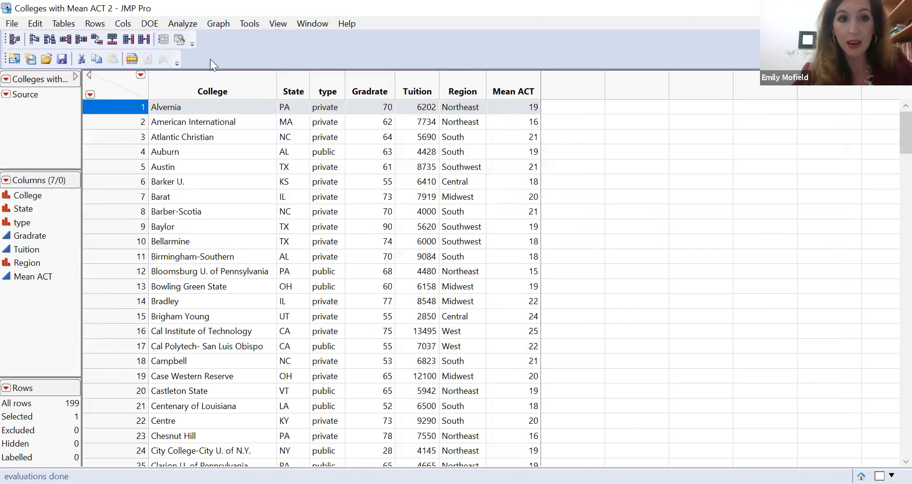
click(97, 166)
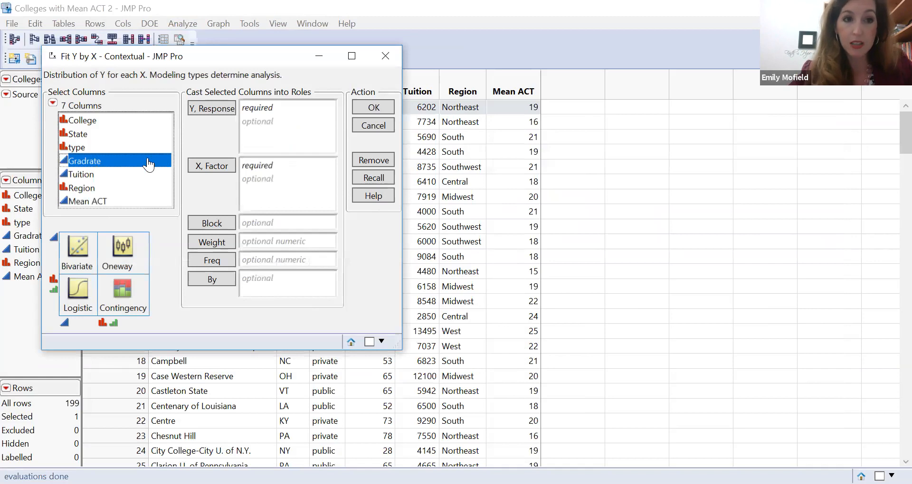
double_click(148, 160)
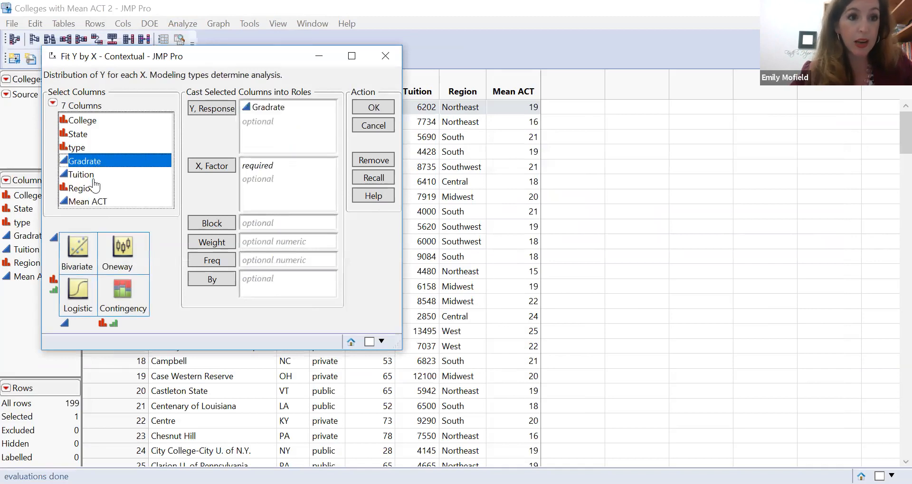
click(80, 150)
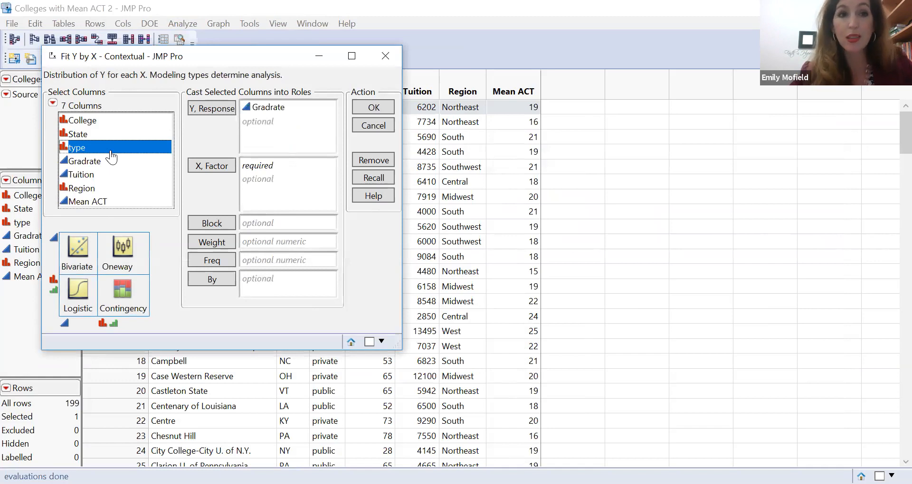
drag(111, 156, 298, 197)
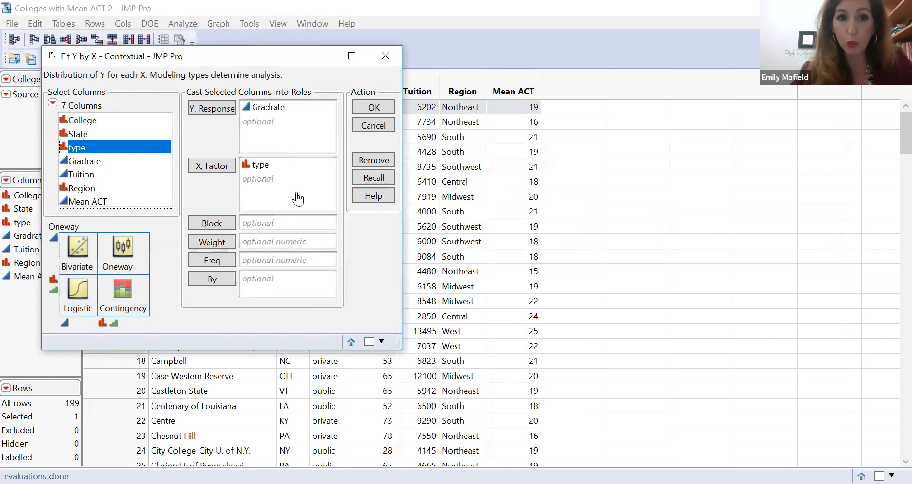
click(374, 107)
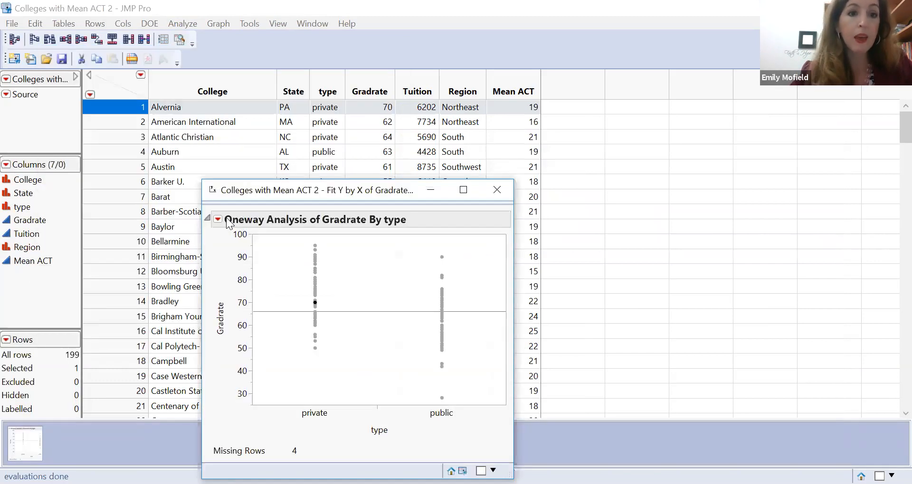
Run the Unequal Variances test on the Gradrate by type oneway analysis, review it, and close the report
click(217, 218)
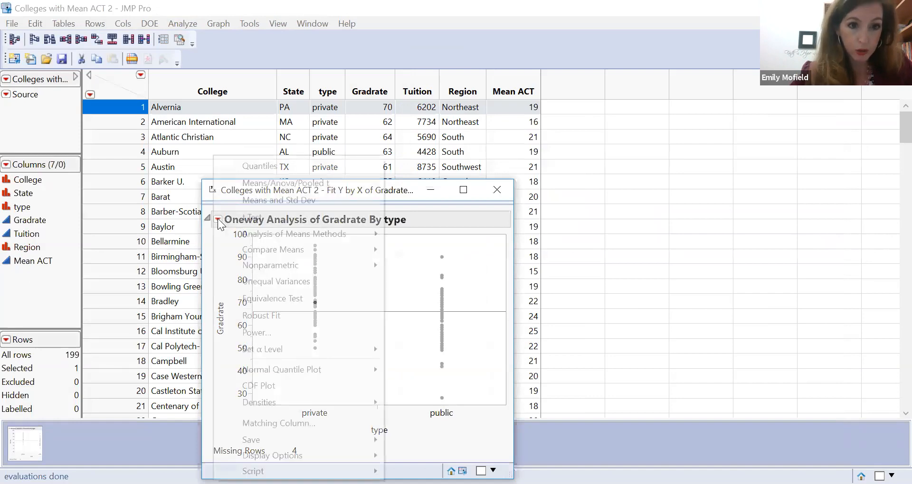
click(275, 283)
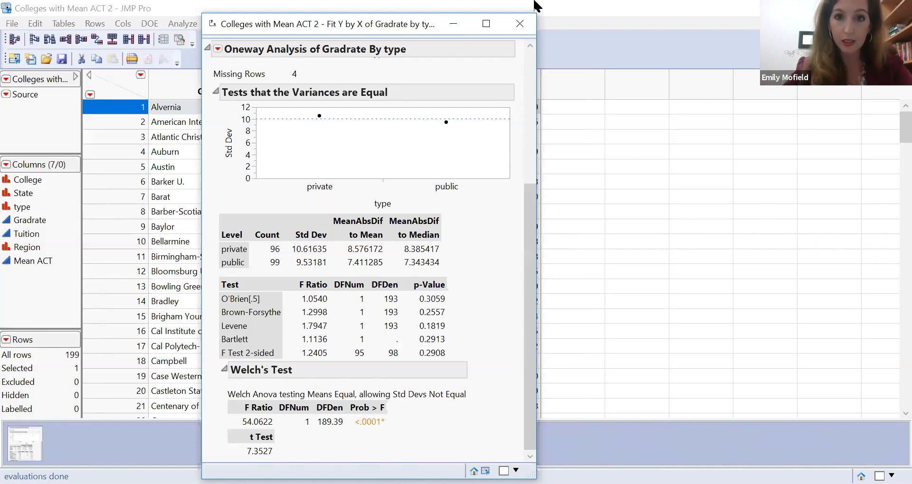
click(521, 24)
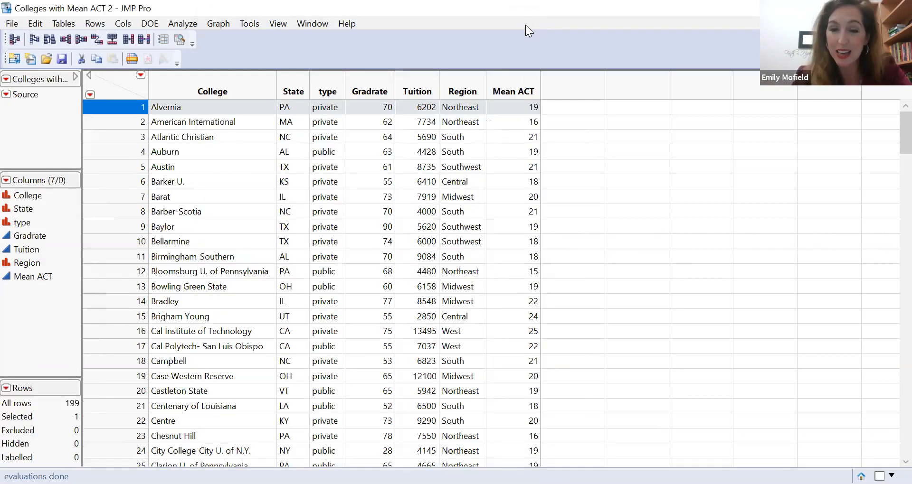
Create a fresh Fit Y by X report with Gradrate as response and type as factor, and reposition its window over the data table
click(186, 23)
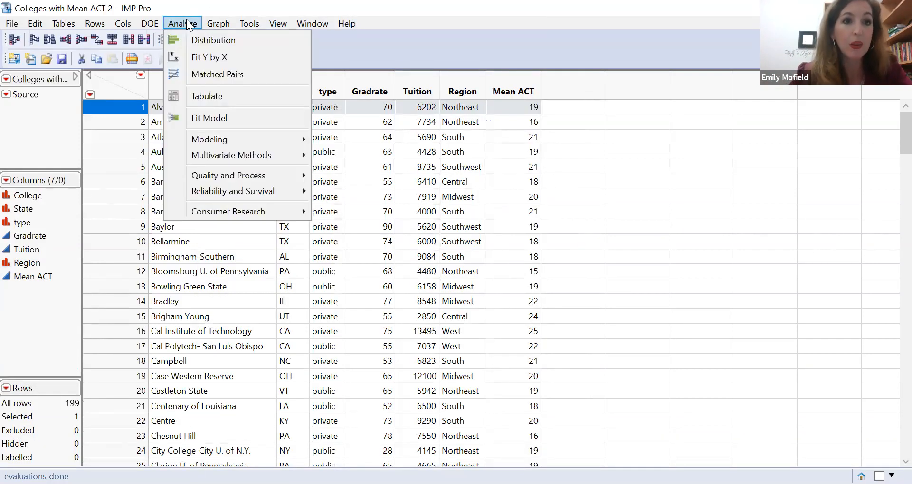
click(237, 55)
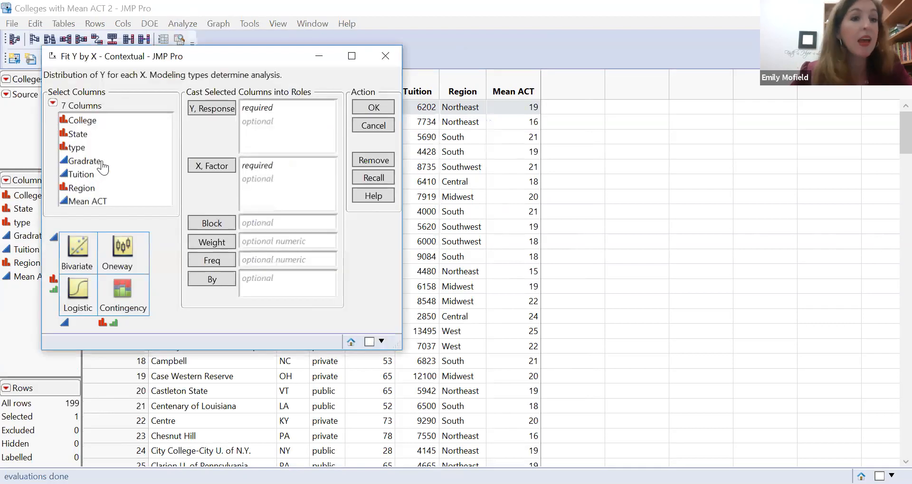
click(102, 162)
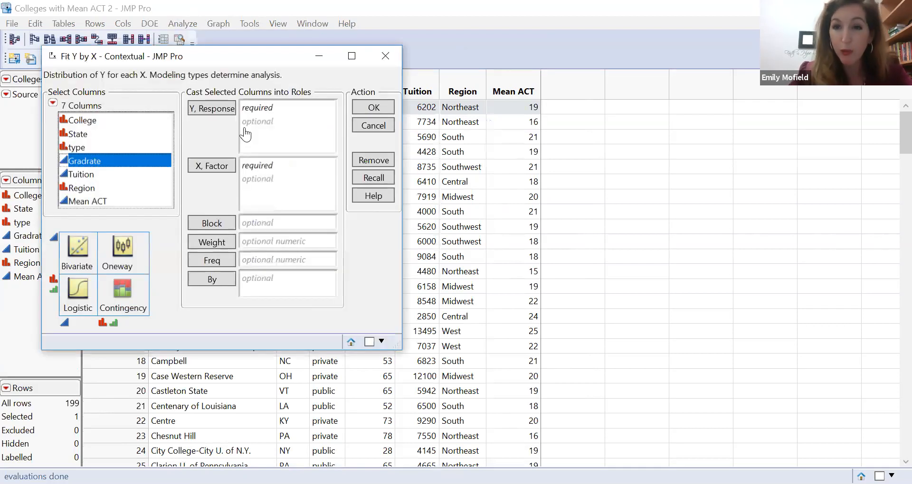
double_click(152, 164)
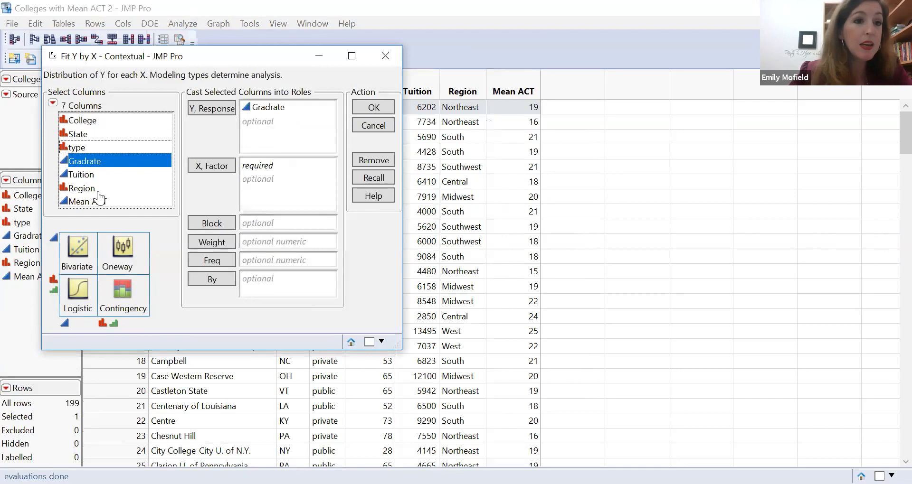
click(90, 149)
drag(93, 157, 295, 199)
click(374, 108)
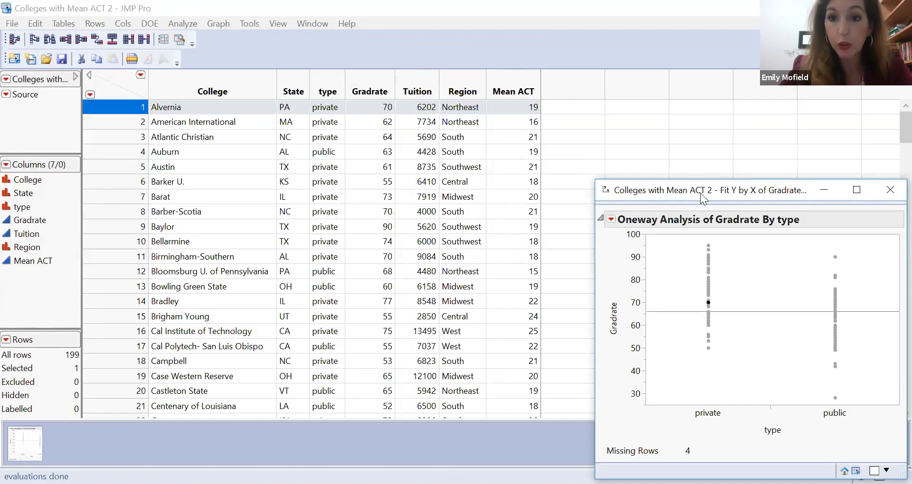
drag(702, 197, 469, 121)
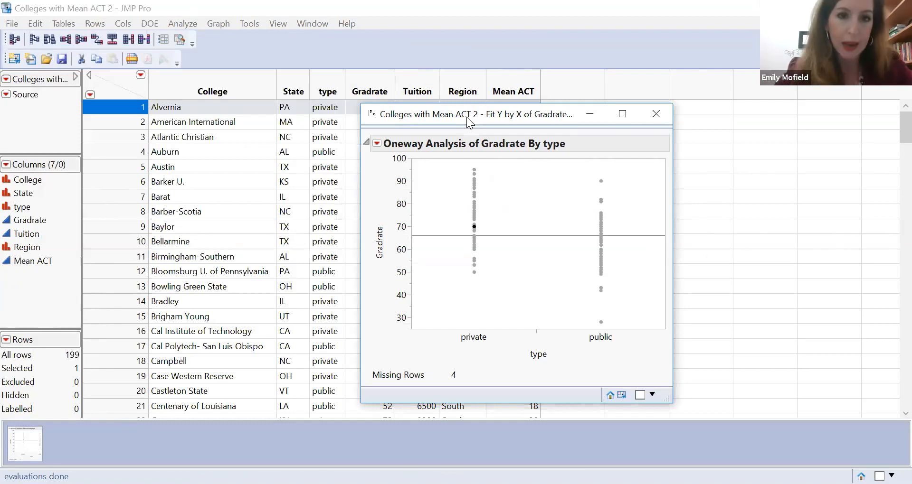
Add a t Test to the Gradrate by type oneway analysis, review it, and minimize the report
click(377, 143)
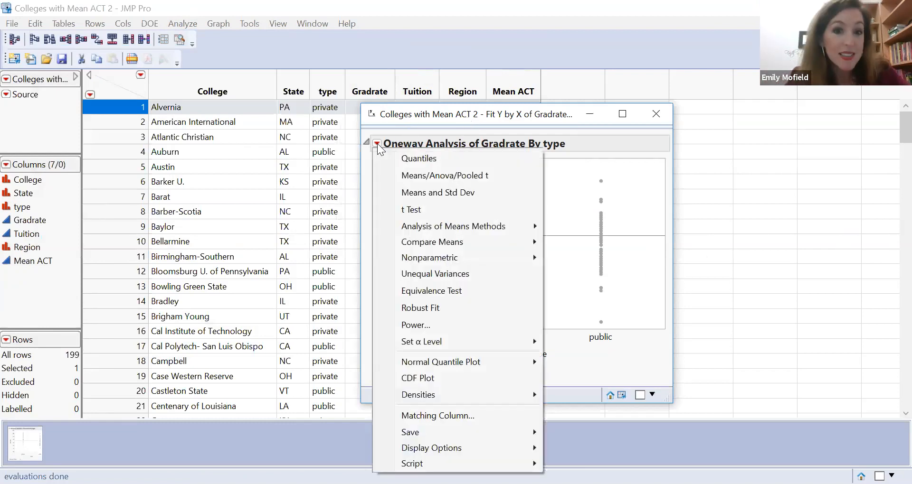
click(425, 205)
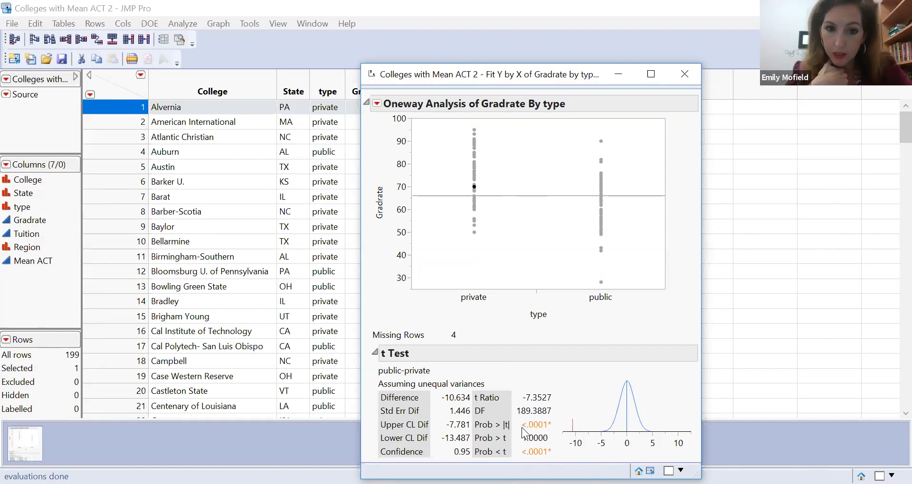
click(618, 73)
Run a Distribution analysis with Gradrate as the Y column, review its summary statistics, and close the report
click(190, 24)
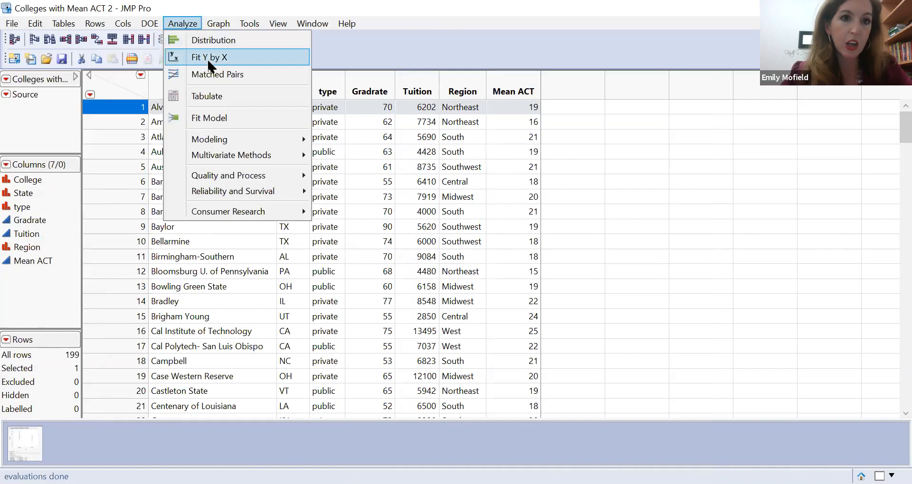
click(272, 37)
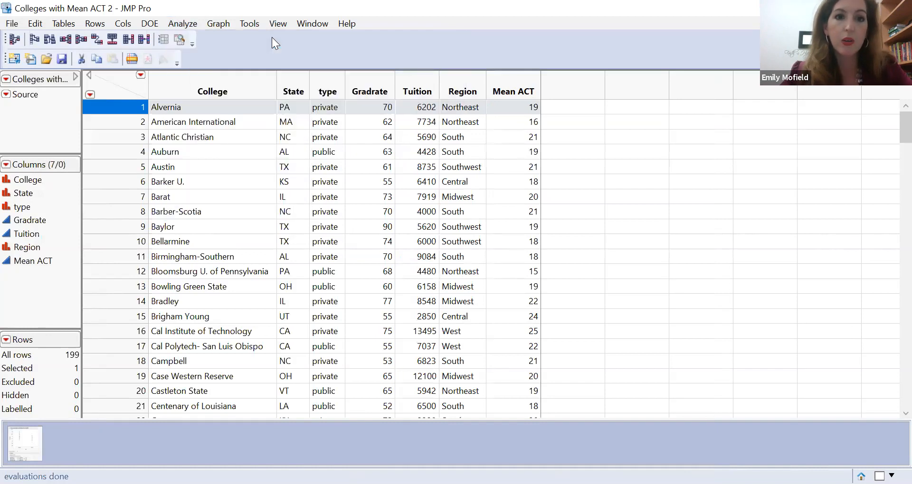
click(110, 161)
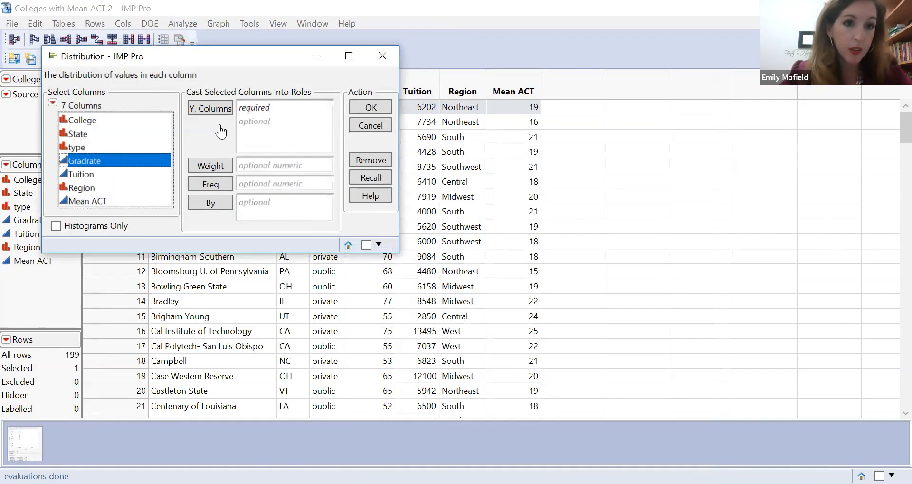
click(373, 111)
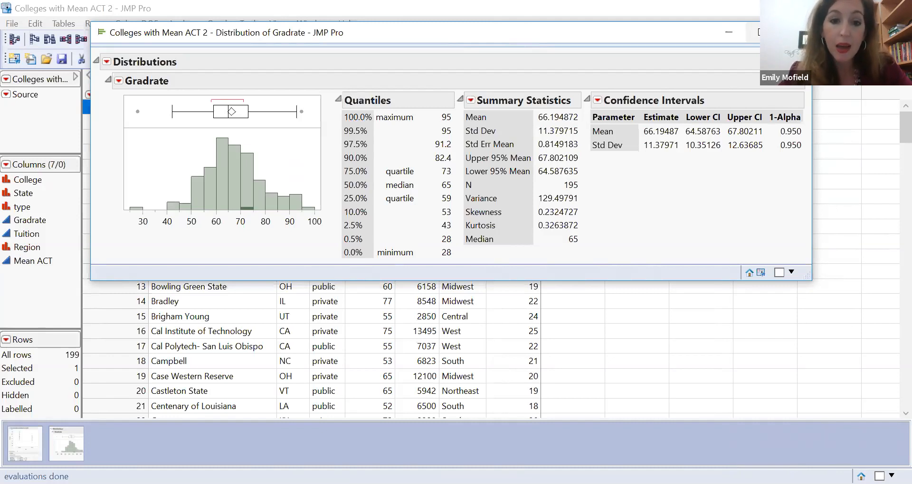
click(796, 32)
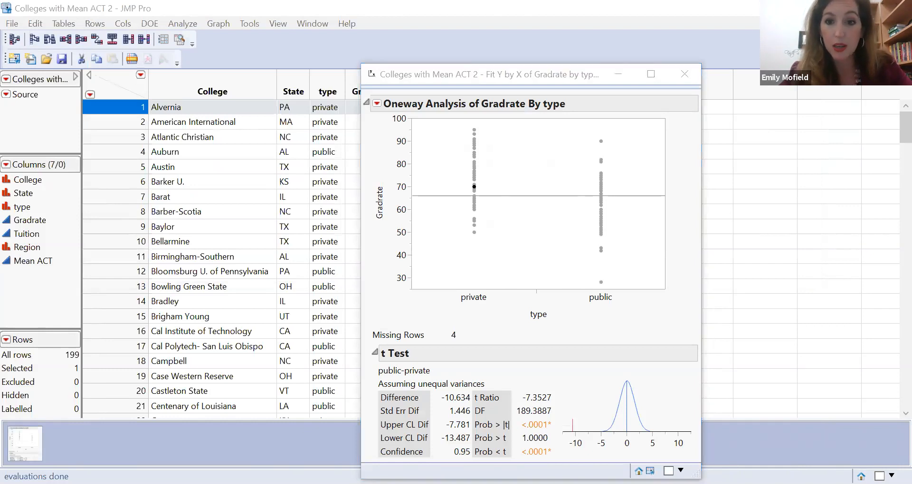
Add a Power analysis to the Gradrate by type oneway report, solving for power with the default values
click(570, 462)
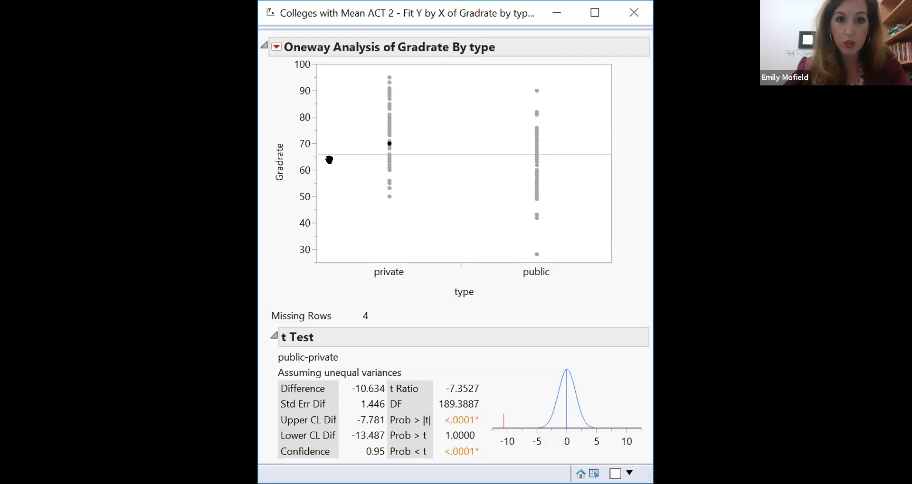
click(276, 47)
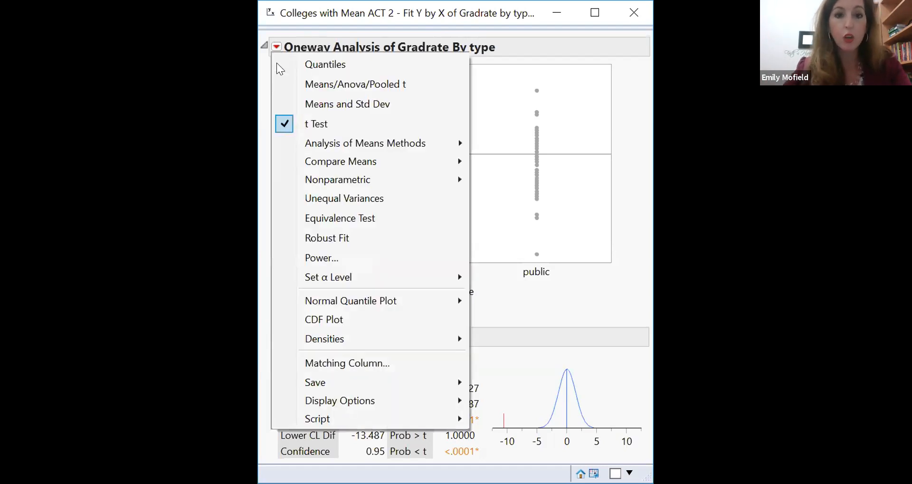
click(322, 259)
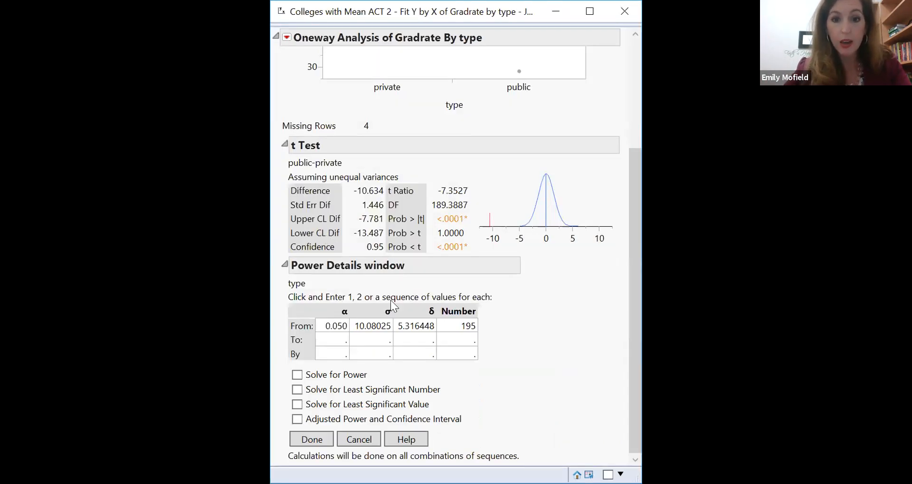
click(297, 376)
click(318, 438)
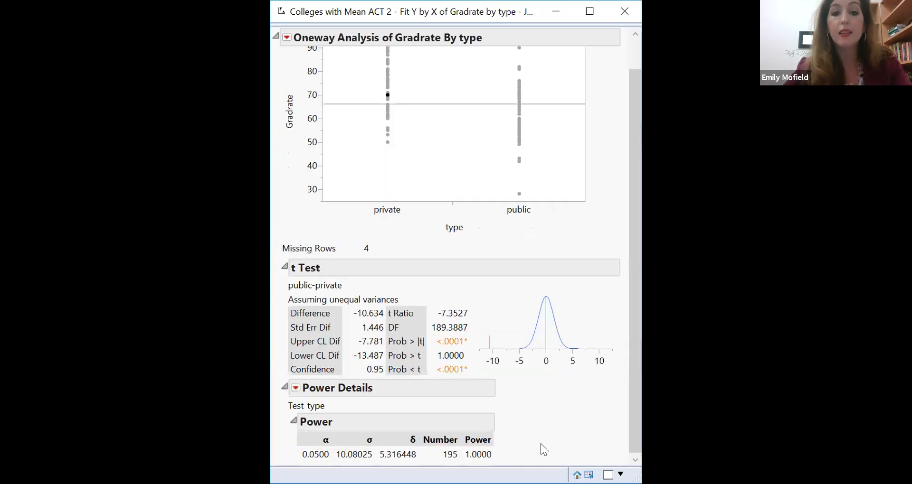